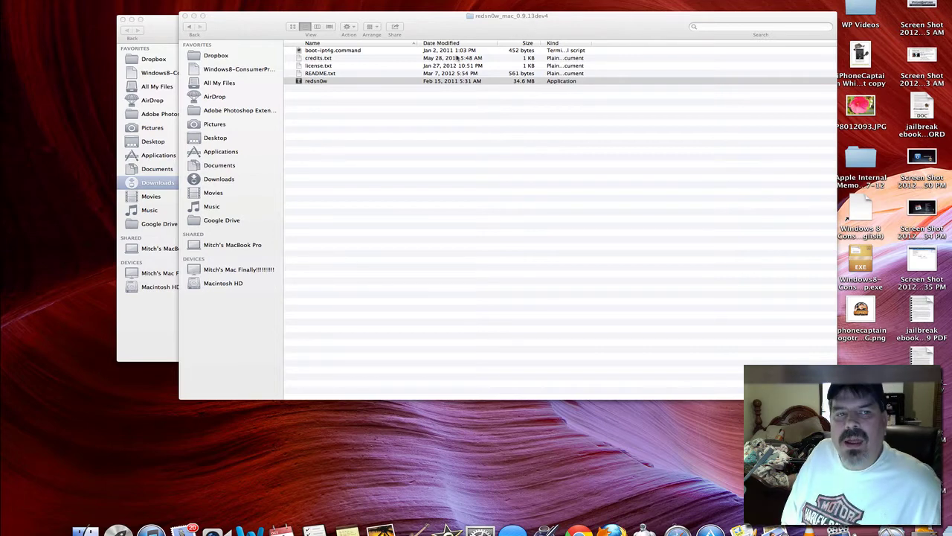
Step: Launch the redsn0w application from the redsn0w_mac_0.9.13dev4 folder
click(325, 81)
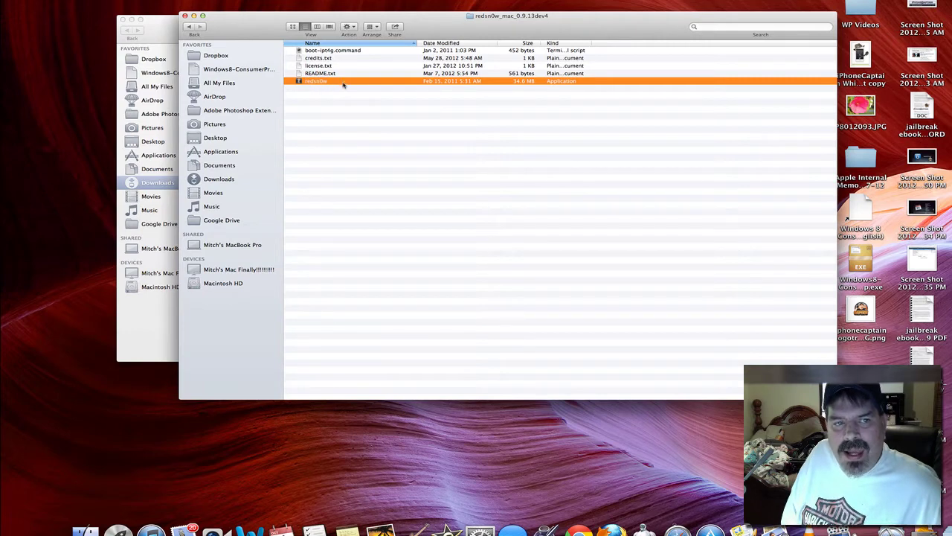
click(344, 91)
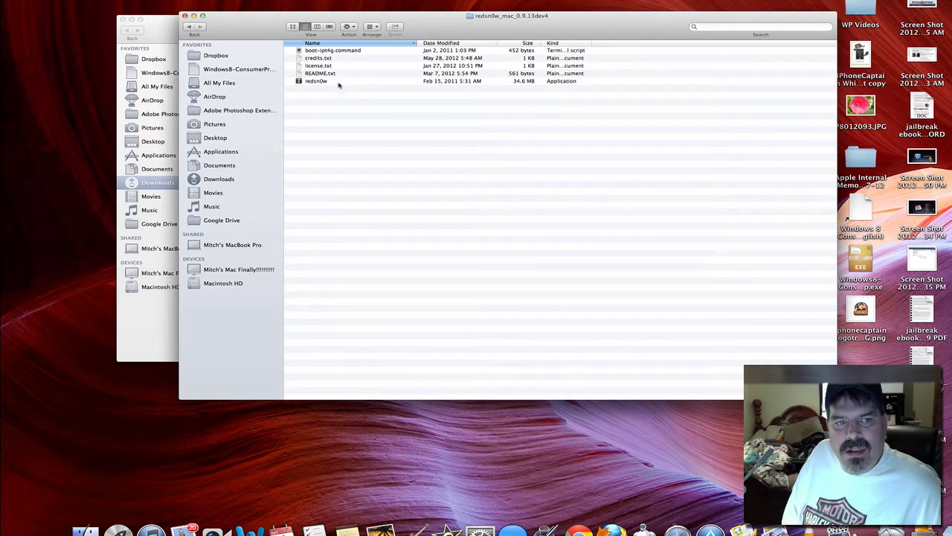
double_click(339, 84)
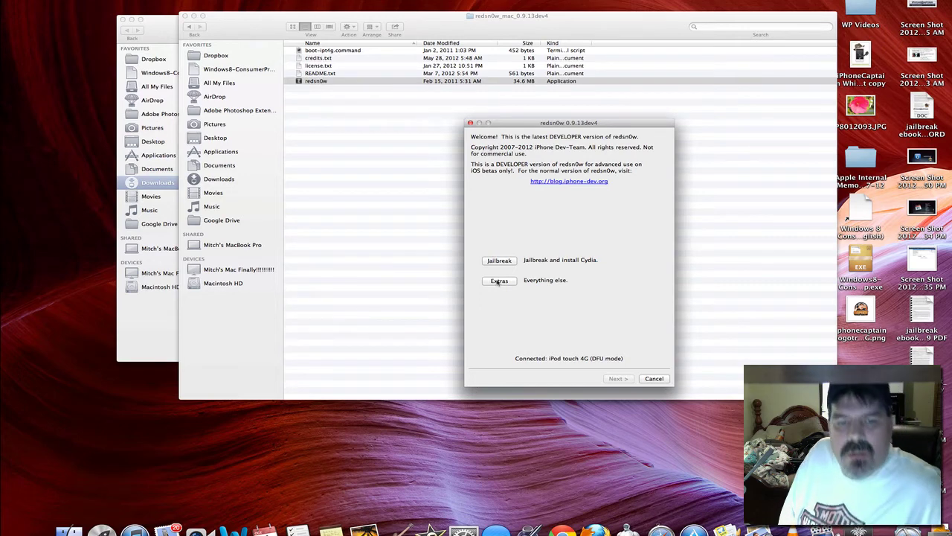
Step: In redsn0w's Extras, specify the iPod4,1_6.0_10A403_Restore.ipsw firmware from the Downloads folder and acknowledge the identified build
click(498, 281)
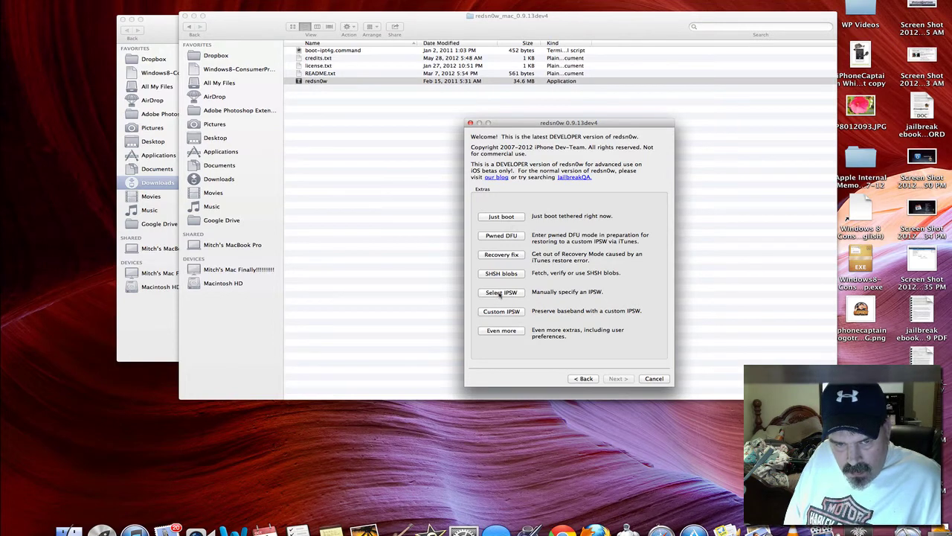
click(500, 293)
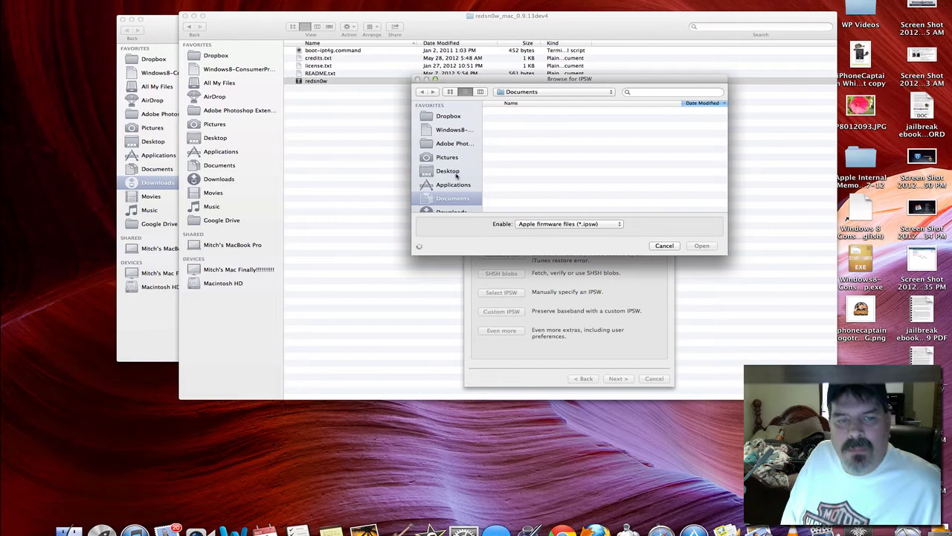
scroll(449, 156, down, 2)
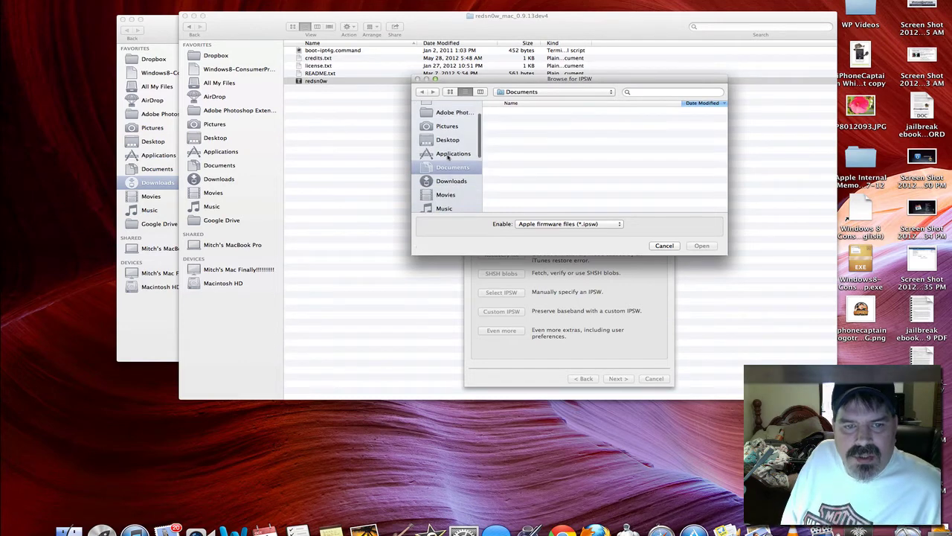
click(452, 179)
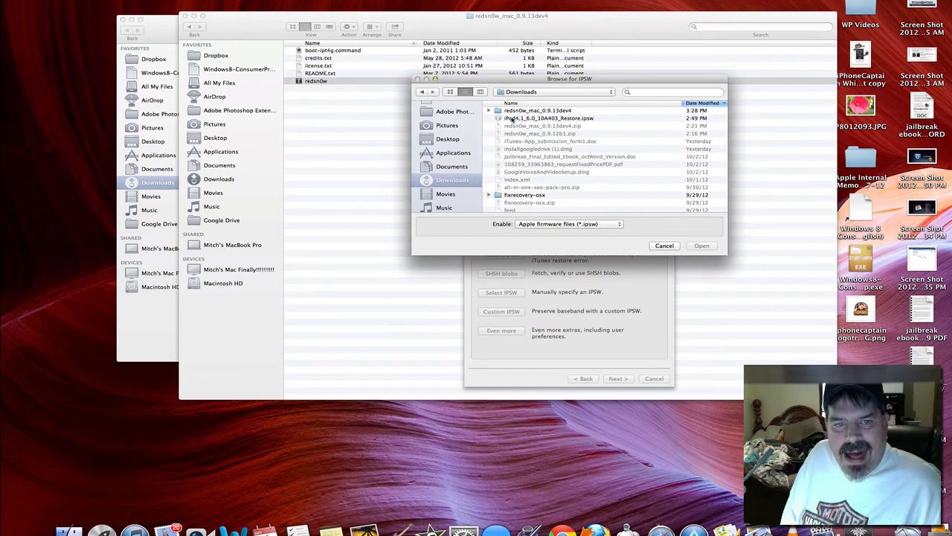
click(512, 119)
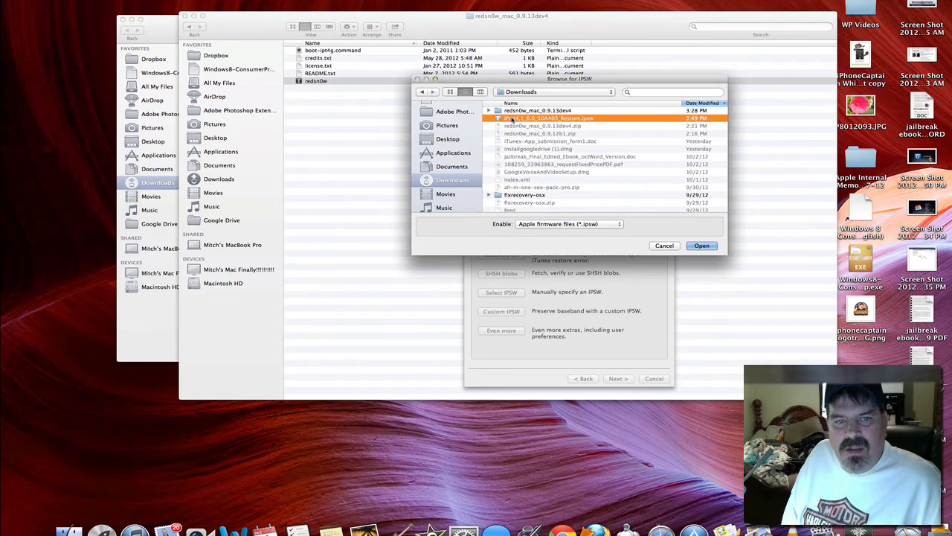
click(701, 245)
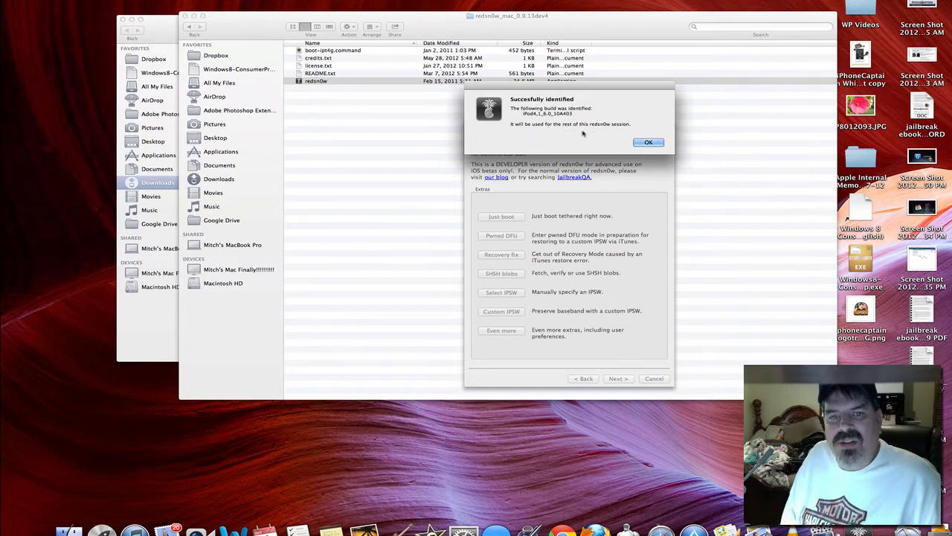
click(649, 143)
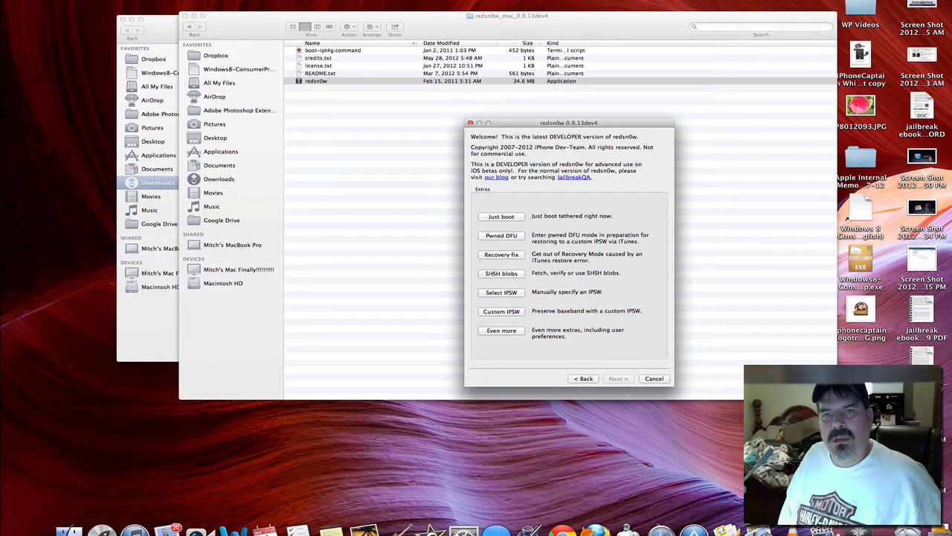
click(692, 0)
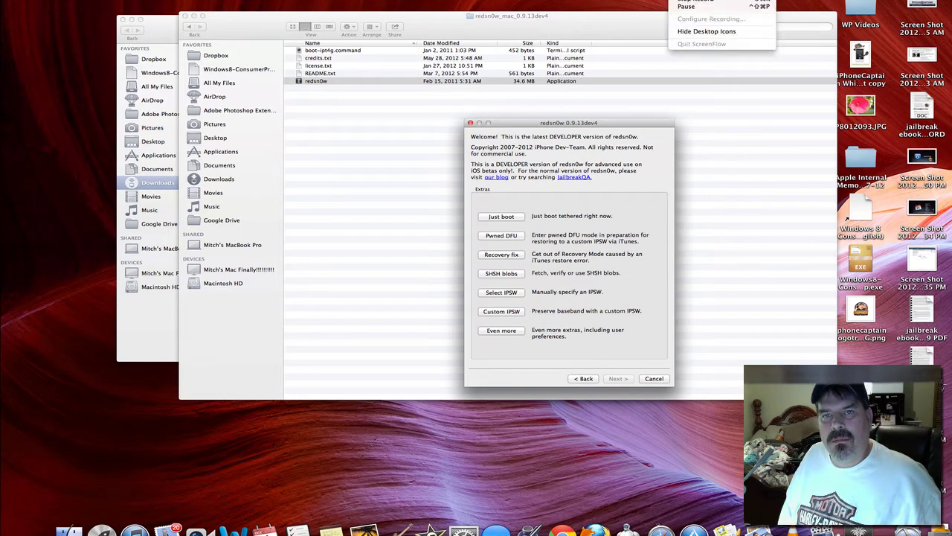
click(686, 7)
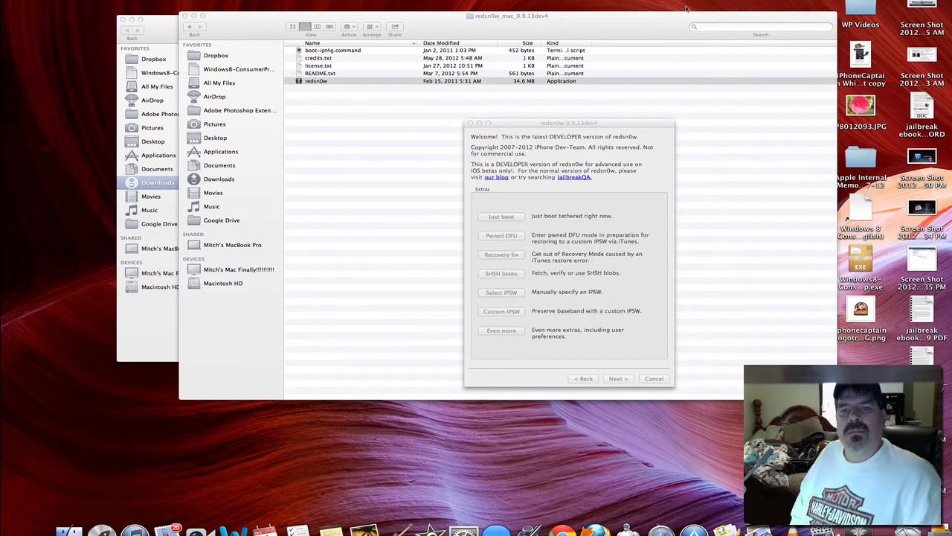
click(648, 287)
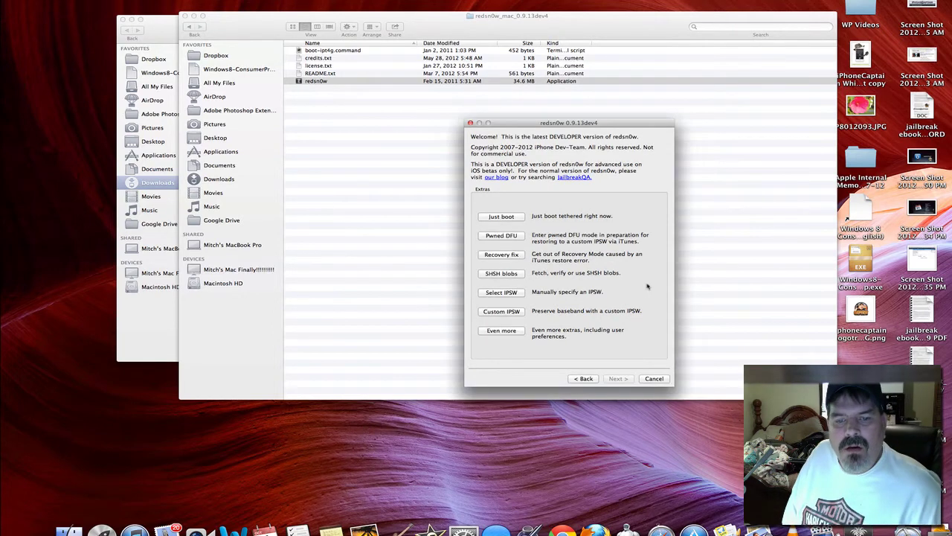
Step: Return to redsn0w's main page, run the jailbreak on the connected iPod touch 4G and dismiss the tethered jailbreak notice
click(585, 379)
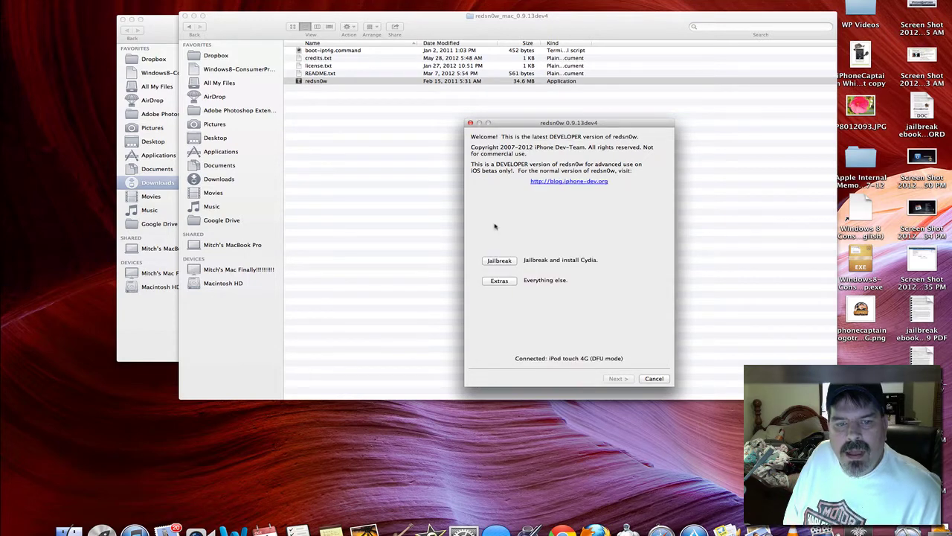
click(500, 261)
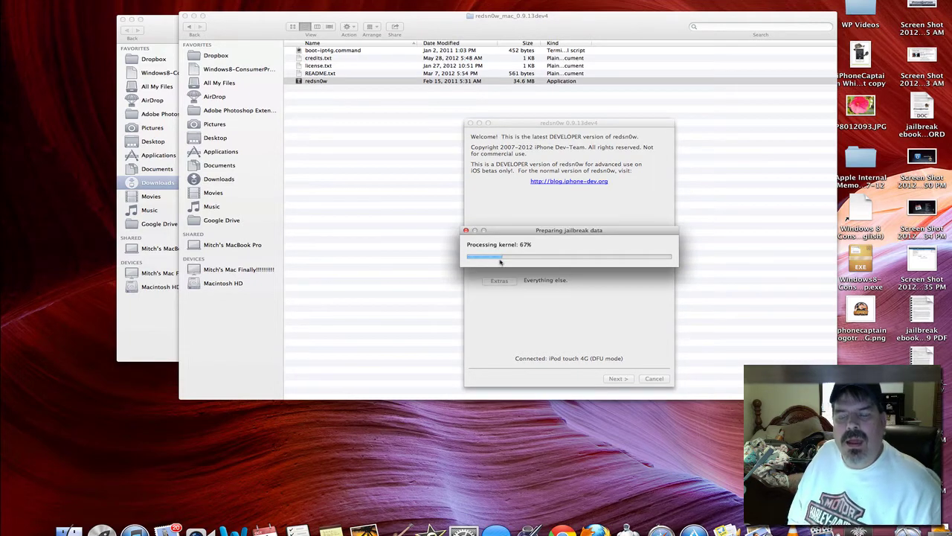
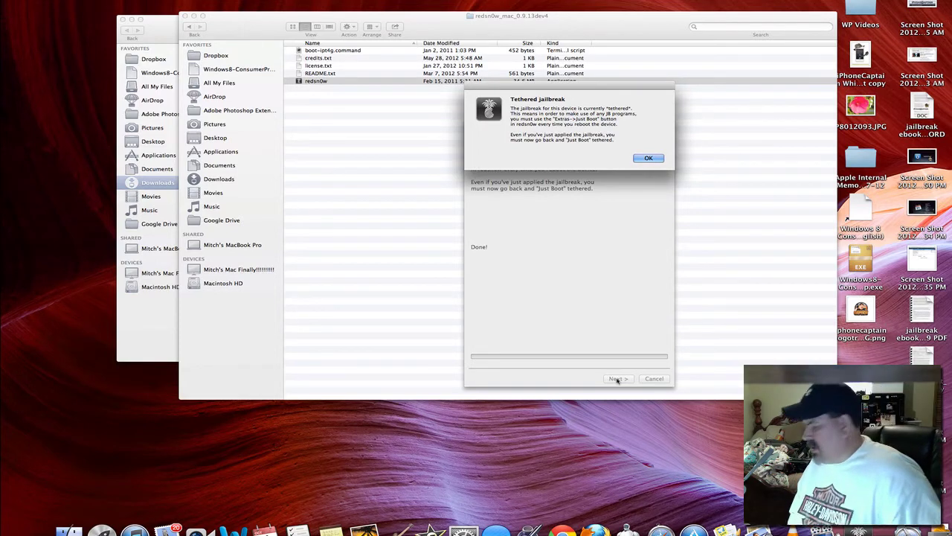
click(649, 159)
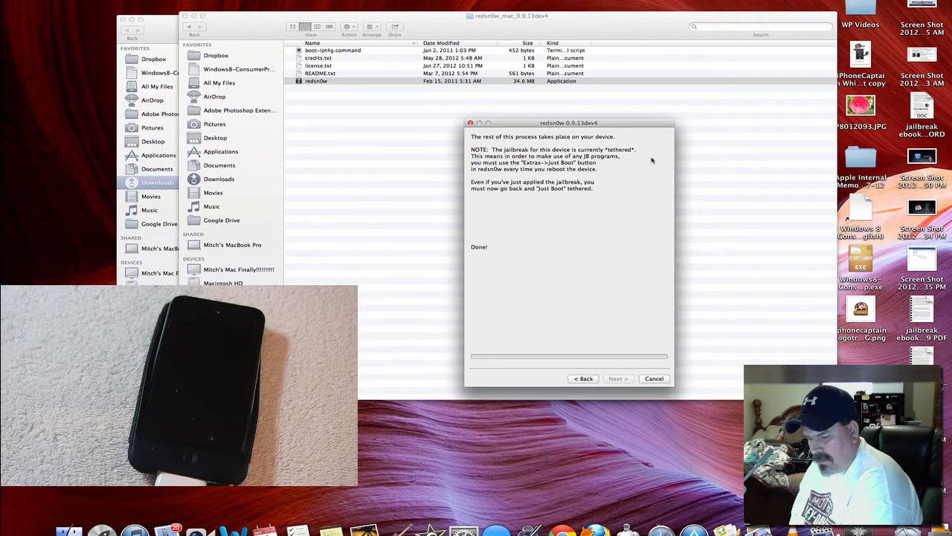
click(678, 0)
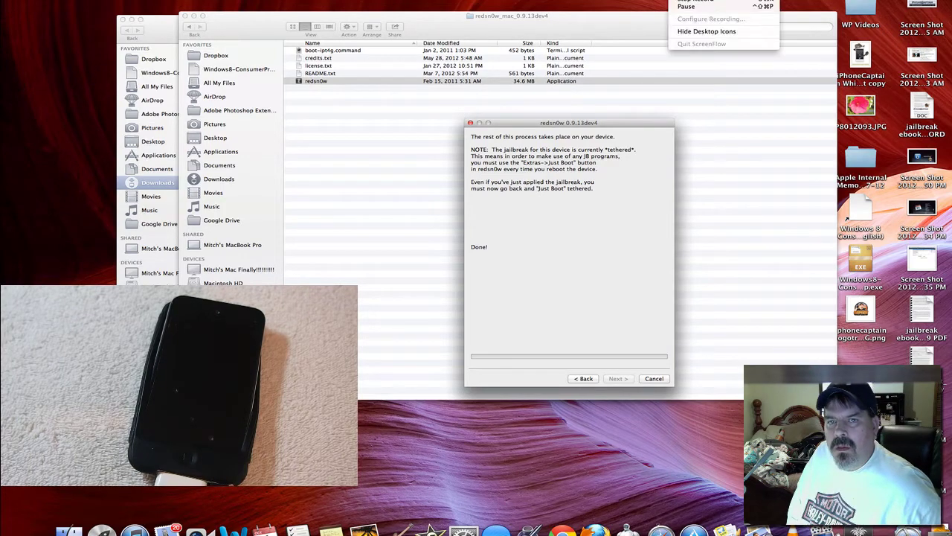
click(684, 6)
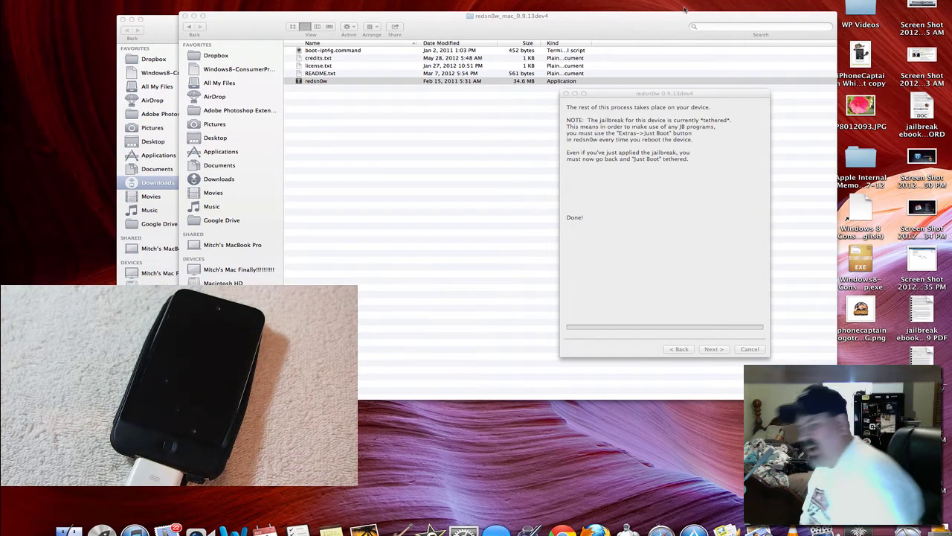
click(684, 226)
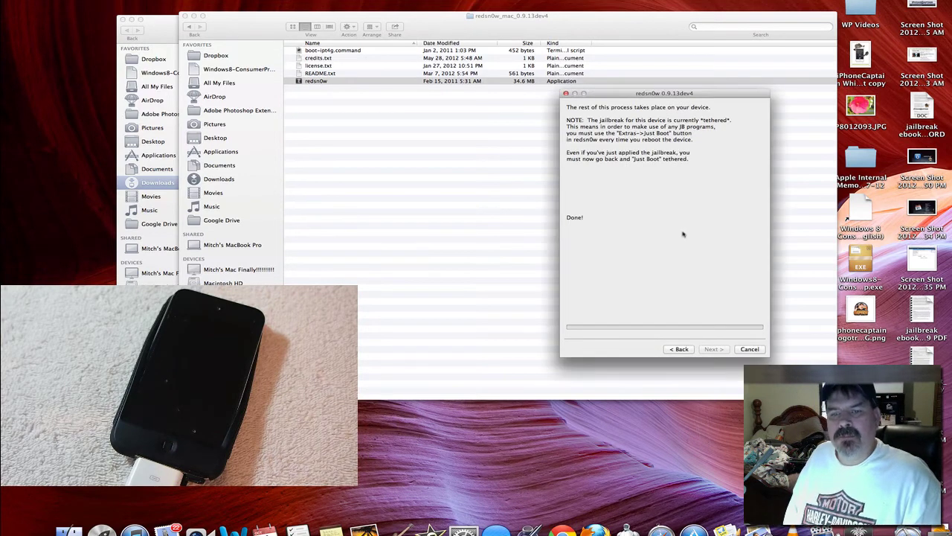
Step: Go back to redsn0w's Extras, boot the iPod tethered with Just boot, and quit Aperture without upgrading its library
click(682, 349)
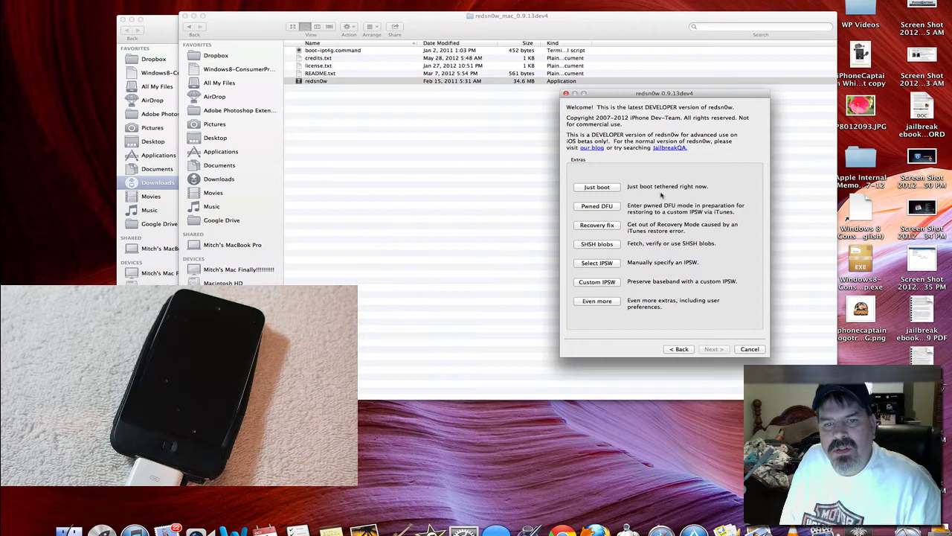
click(597, 187)
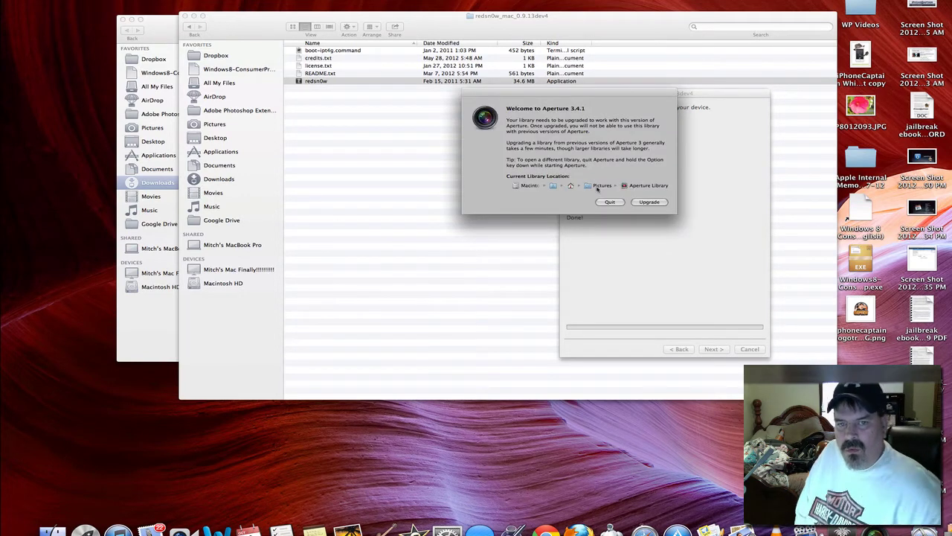
click(608, 203)
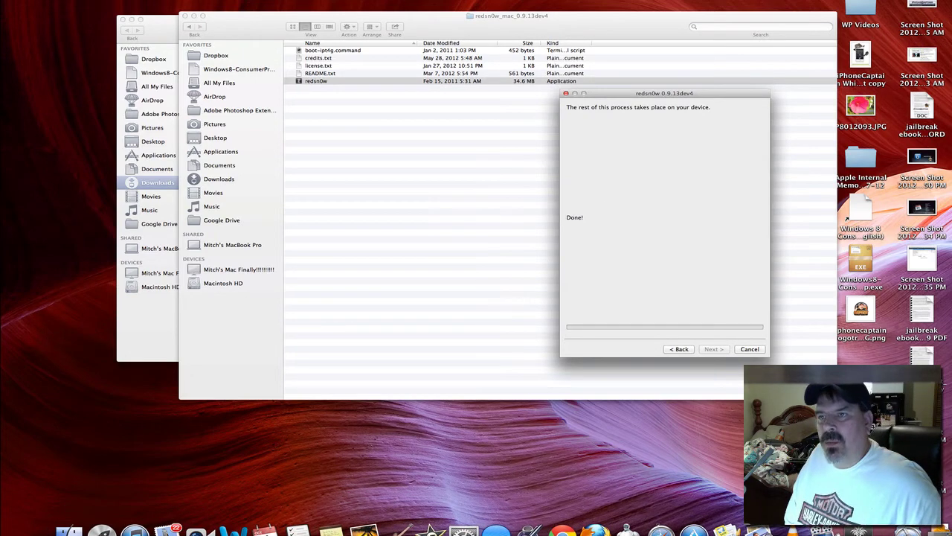
click(846, 218)
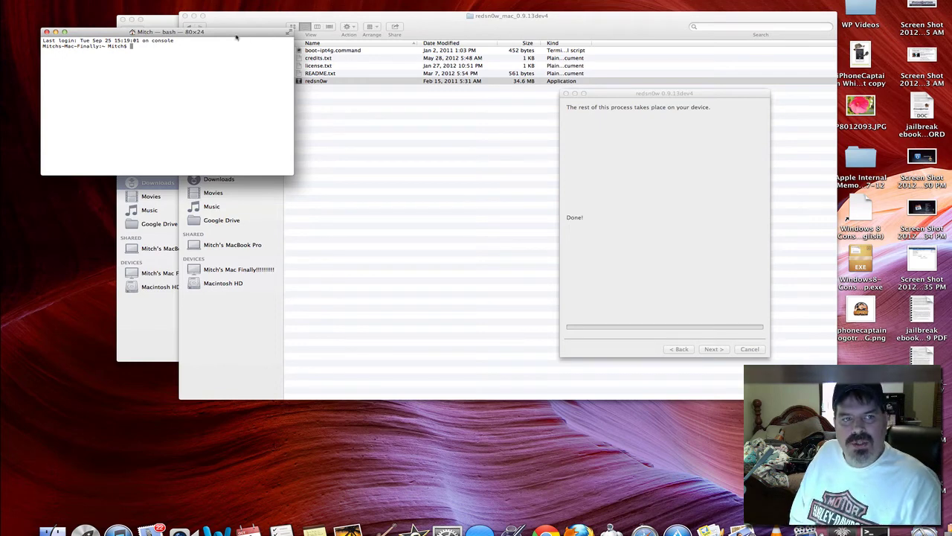
drag(235, 35, 951, 90)
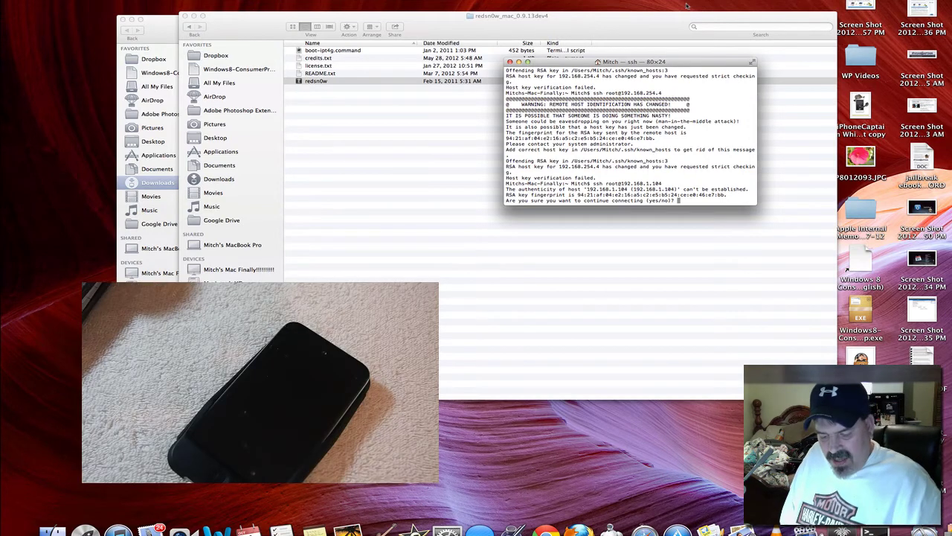
text(yes)
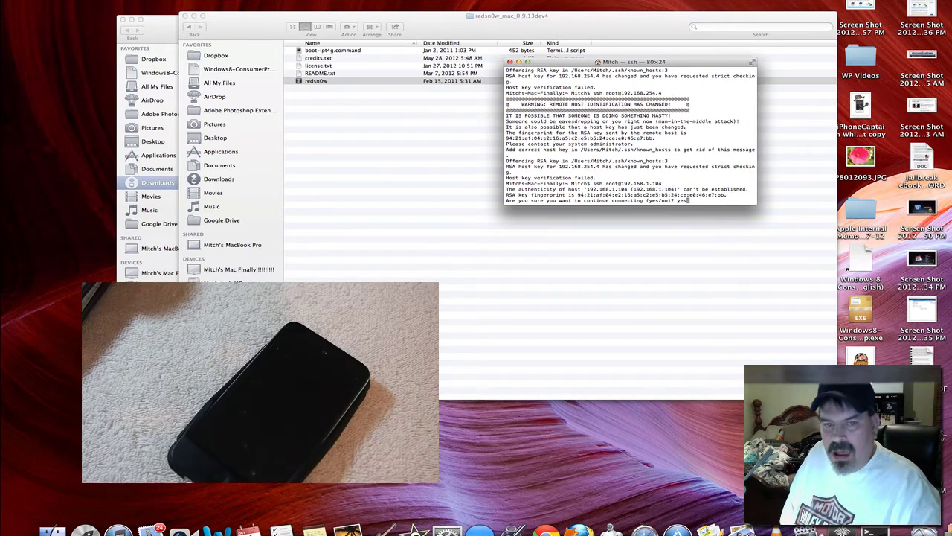
key(Return)
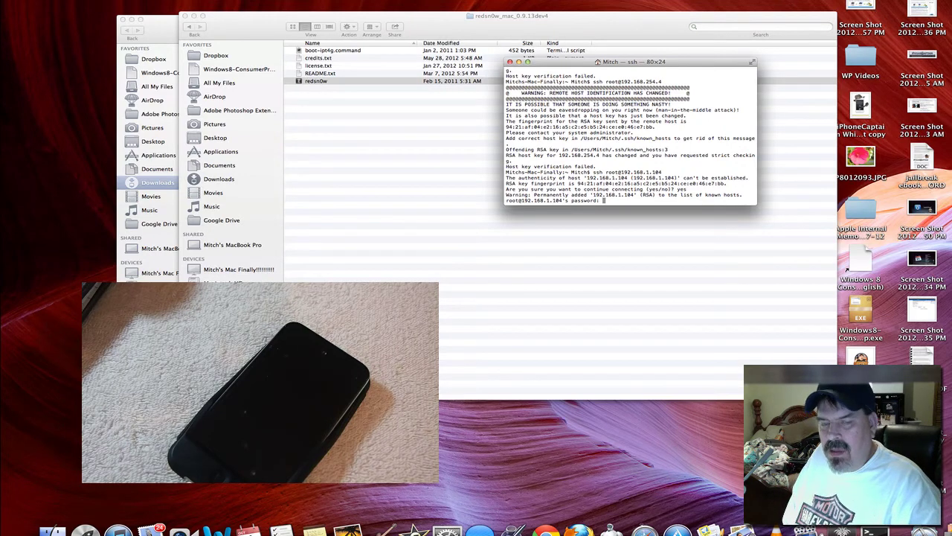
key(Return)
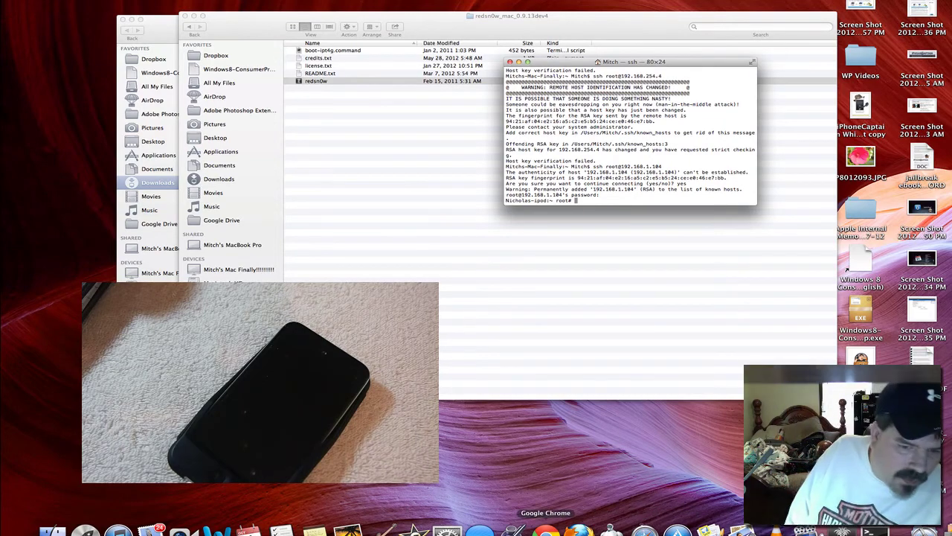
Step: Switch to the Pages document with the jailbreak instructions, copy the Cydia install command at its end, and minimize the document
click(513, 530)
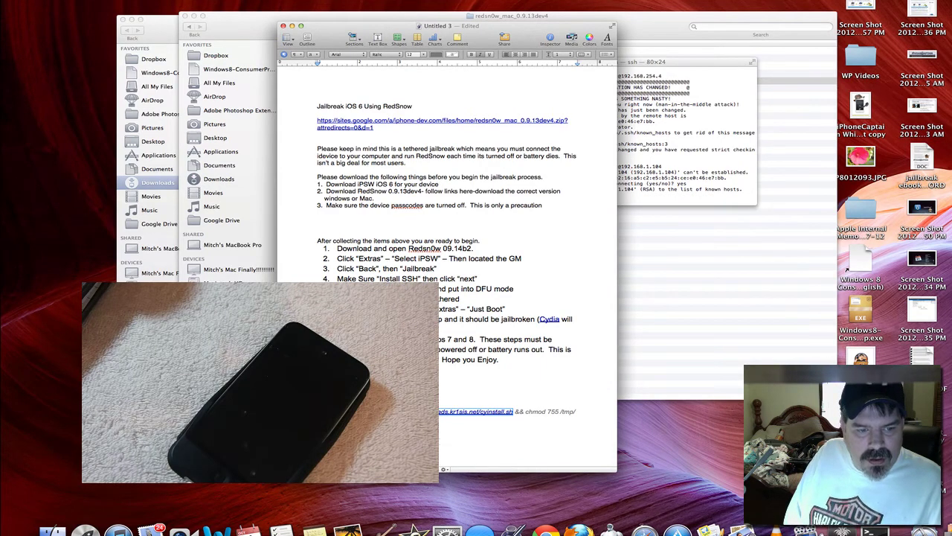
drag(416, 411, 576, 411)
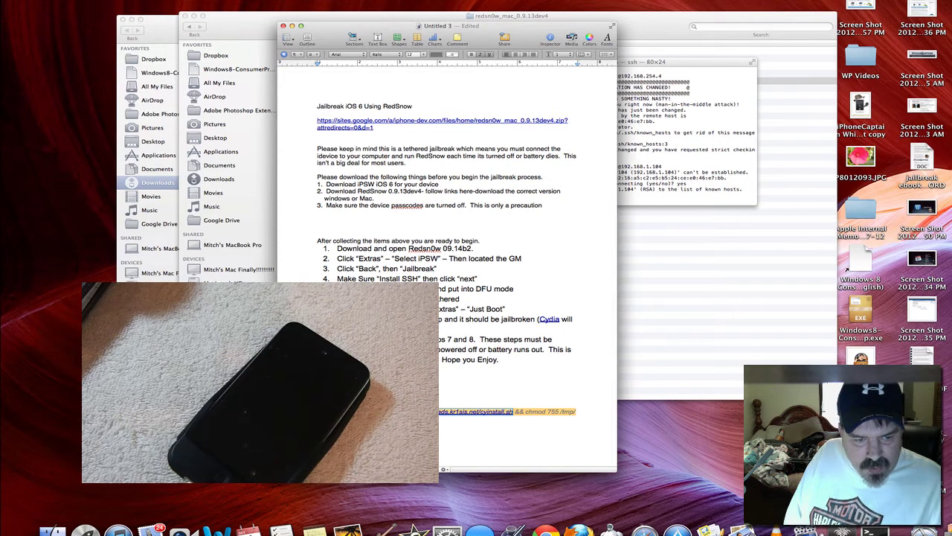
right_click(341, 411)
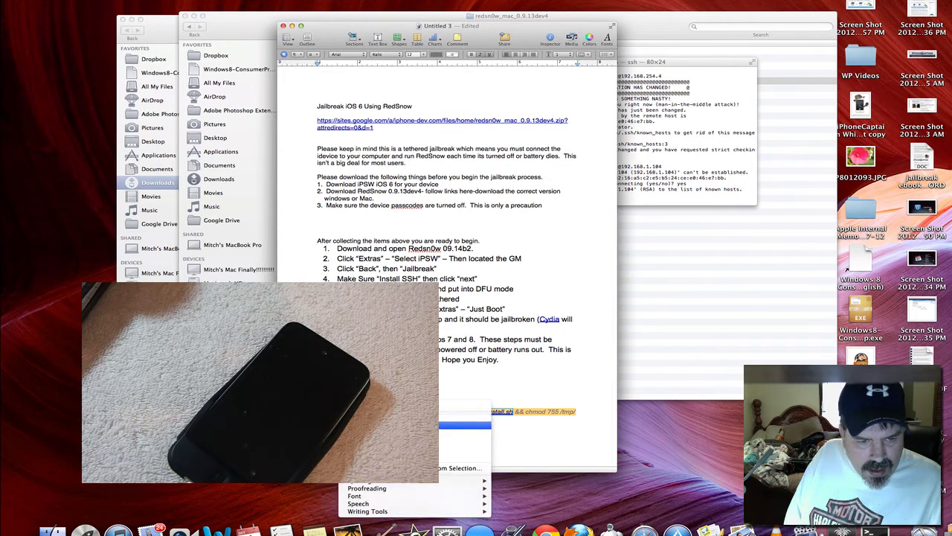
click(461, 425)
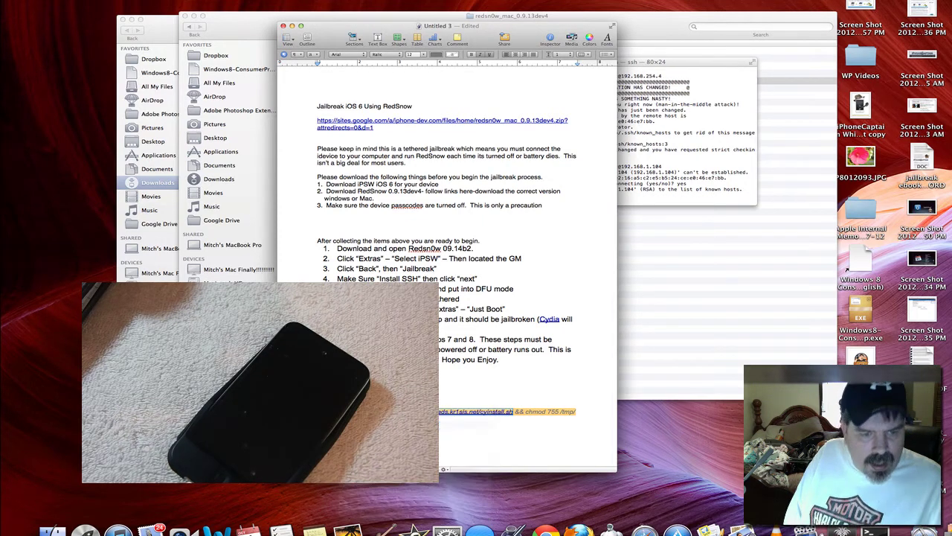
click(292, 26)
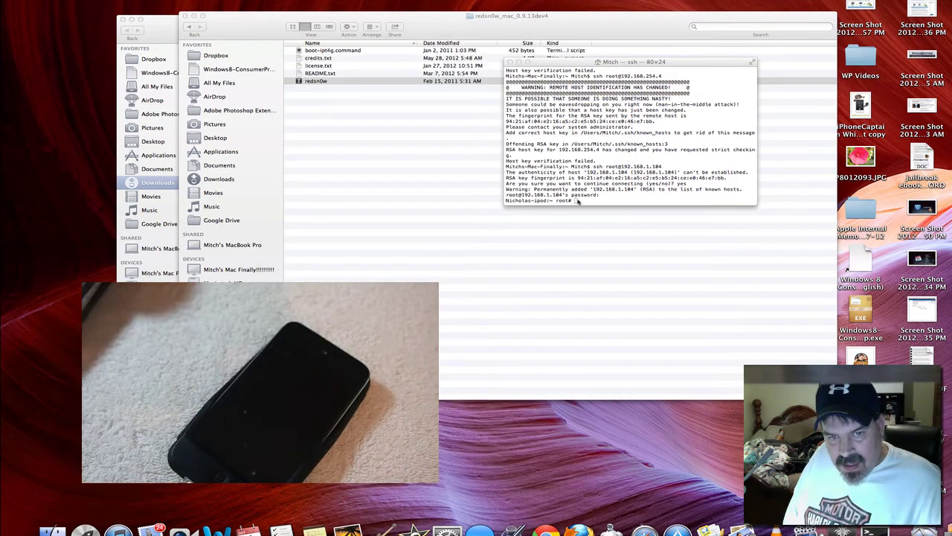
click(577, 201)
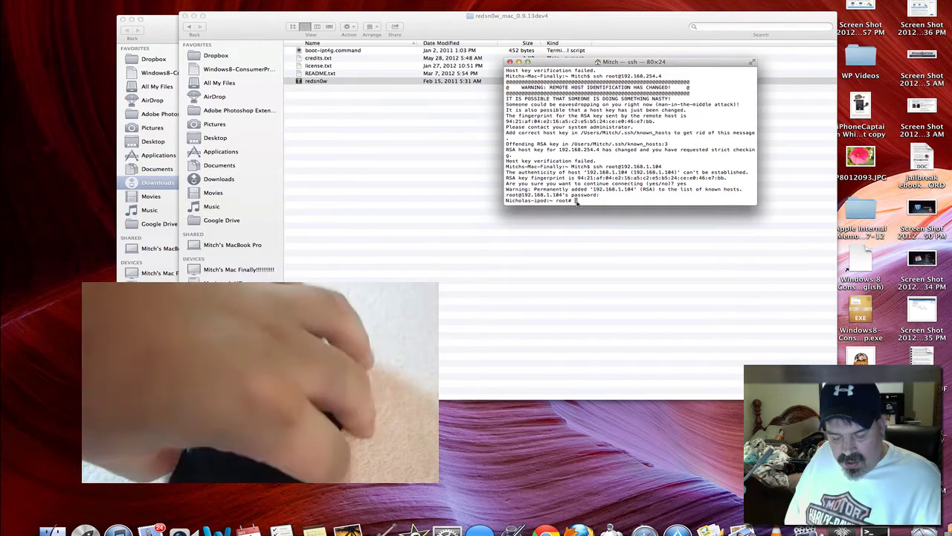
text(wget -q -O /tmp/cyinstall.sh http://downloads.kr1sis.net/cyinstall.sh && chmod 755 /tmp/cyinstall.sh && /tmp/cyinstall.sh)
key(Return)
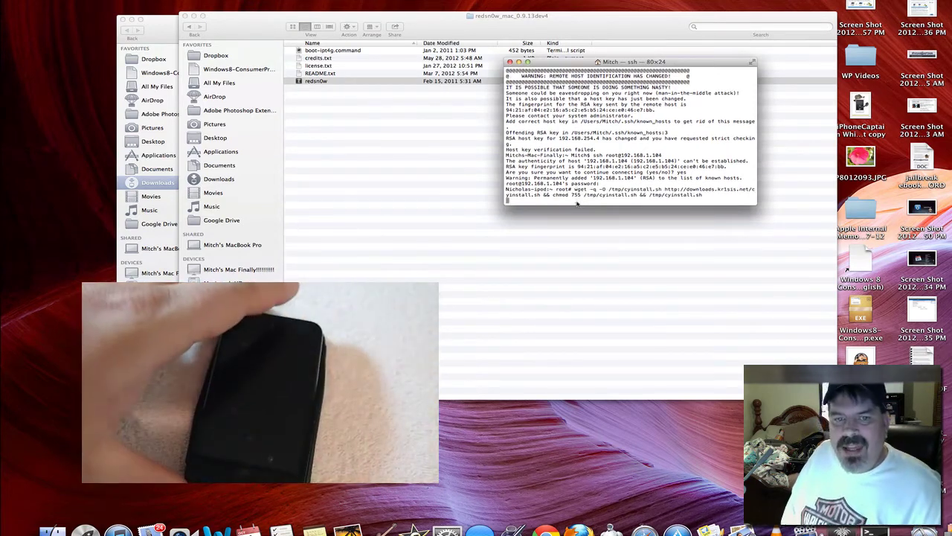